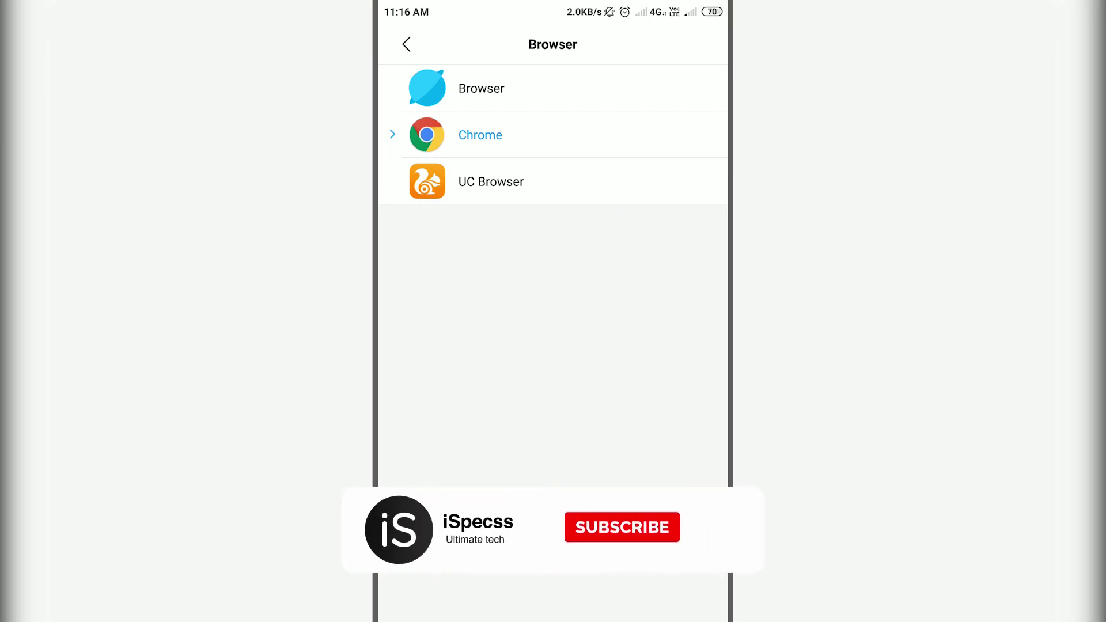
Step: Back out of the Browser picker through Default apps to the installed apps list, keeping Chrome as browser
key("Escape")
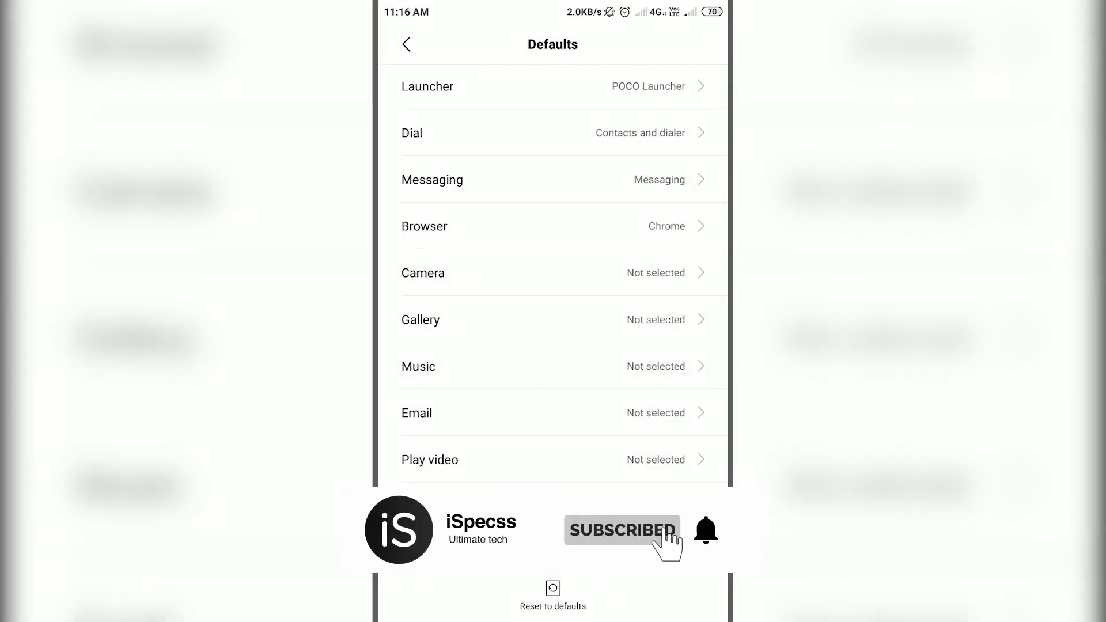
key("Escape")
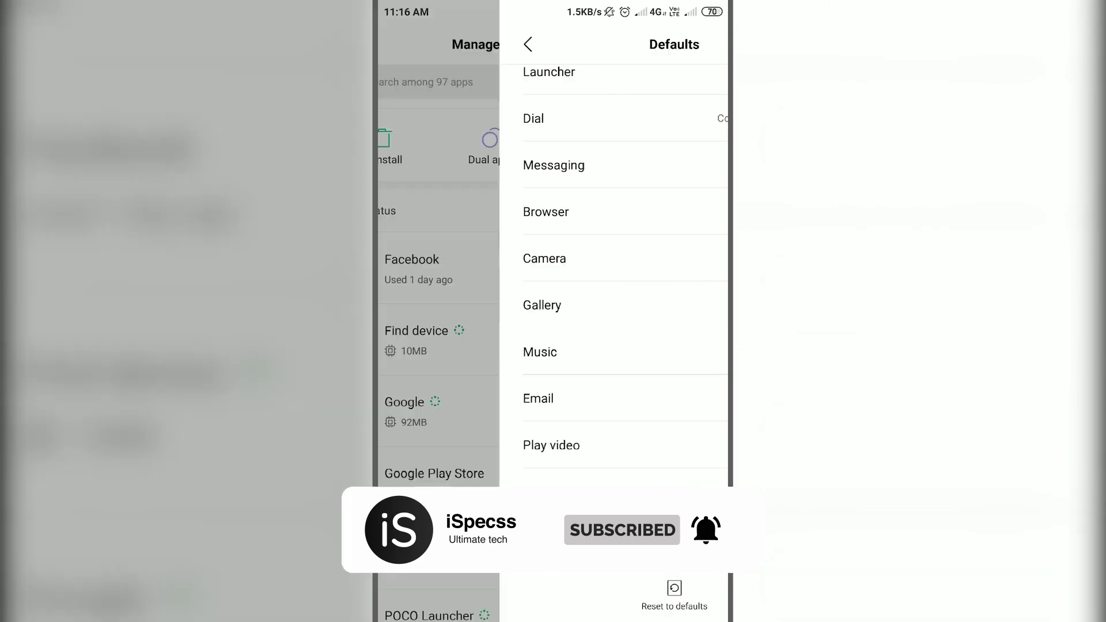